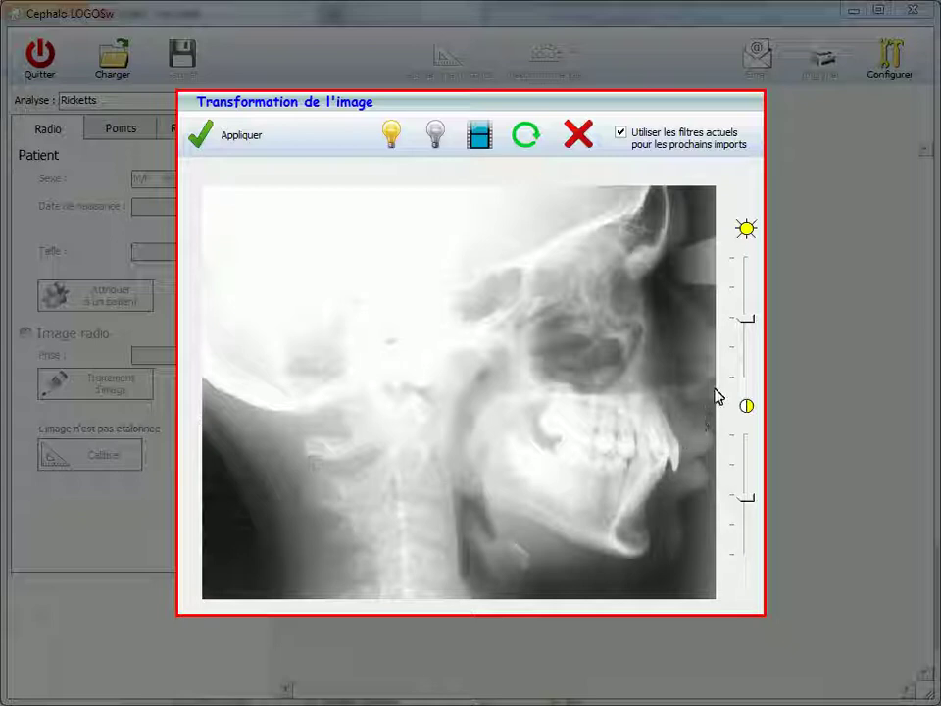
# - Fine-tune the radiograph's brightness and contrast, and apply the transformation with the current filters reused for future imports
pyautogui.click(749, 324)
pyautogui.scroll(1, 749, 320)
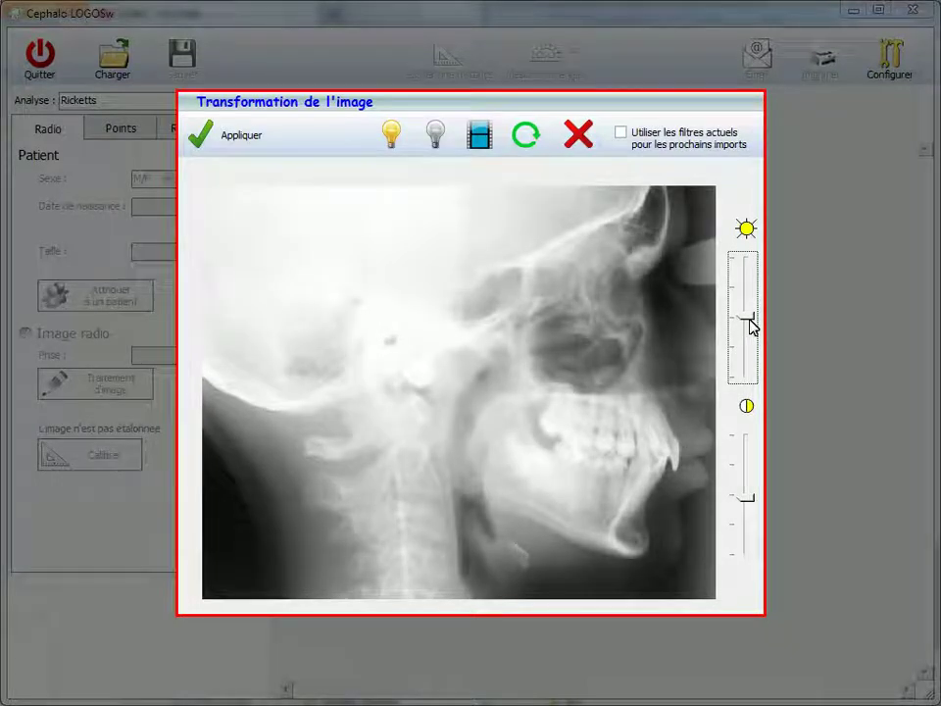
pyautogui.click(751, 502)
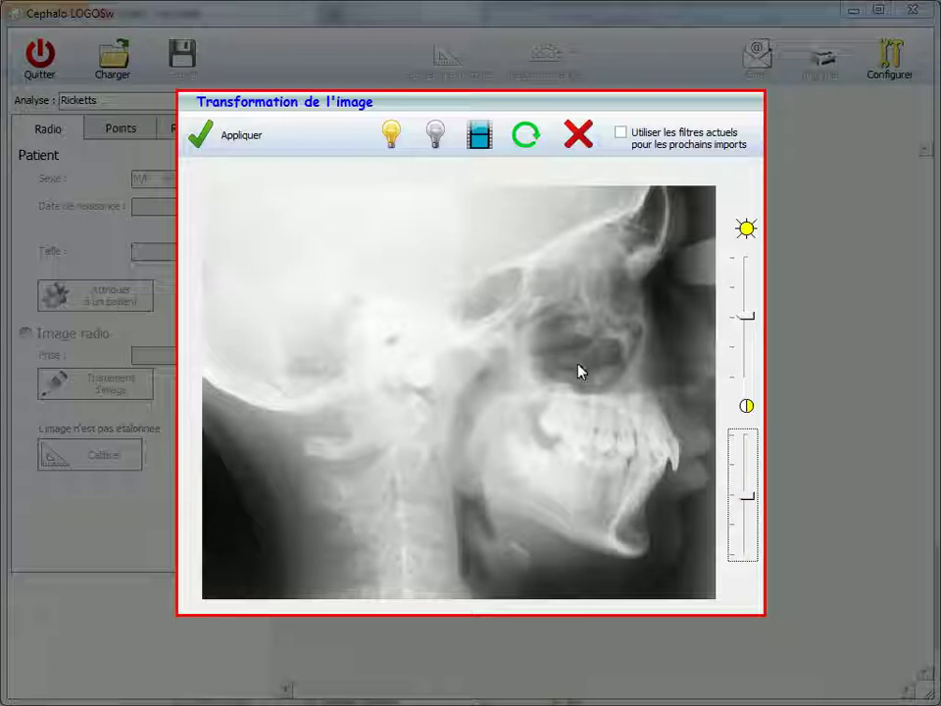
pyautogui.click(393, 142)
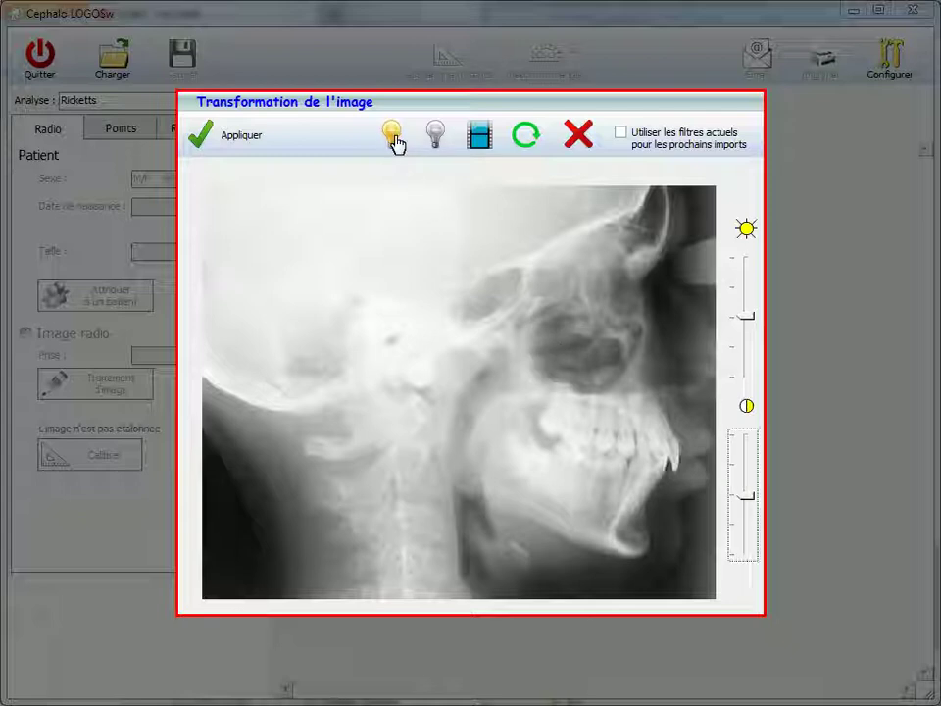
pyautogui.click(621, 133)
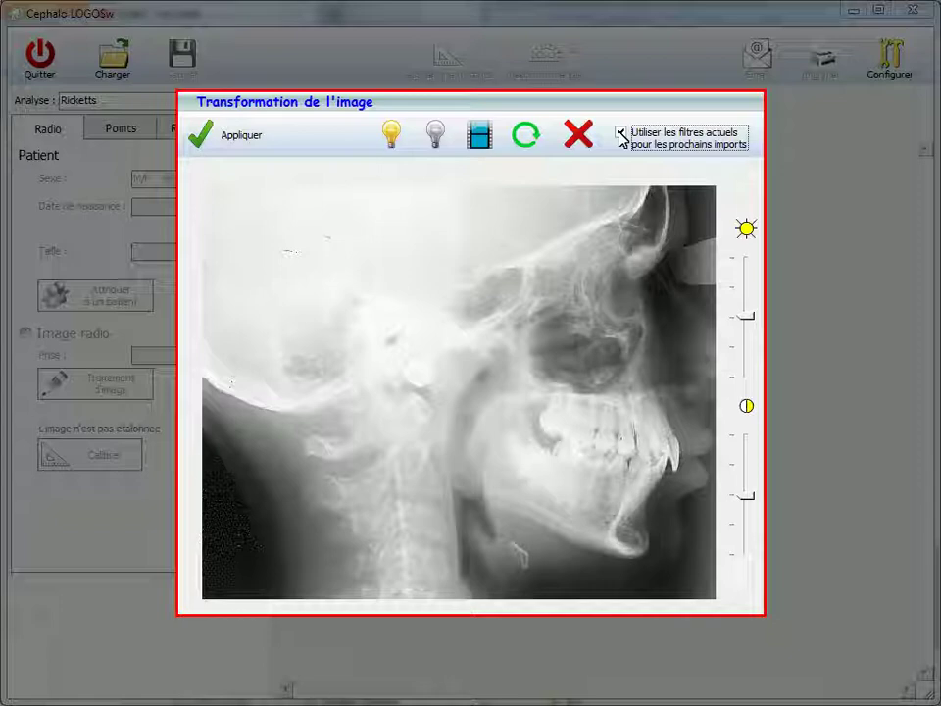
pyautogui.click(203, 134)
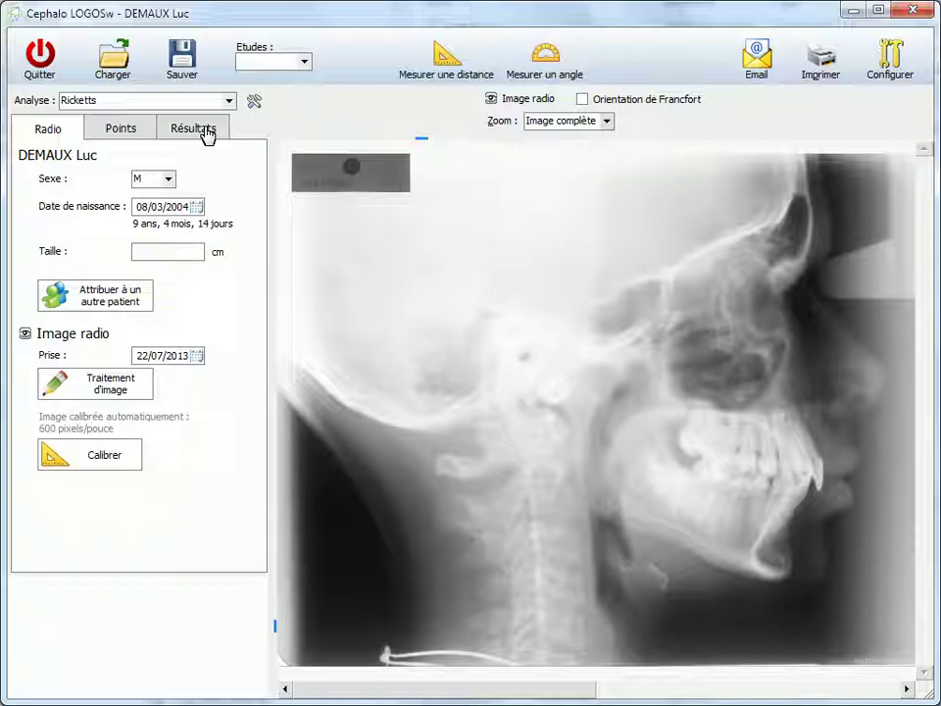
# - Open the list of cephalometric points and view the definitions of Or and APM
pyautogui.click(128, 134)
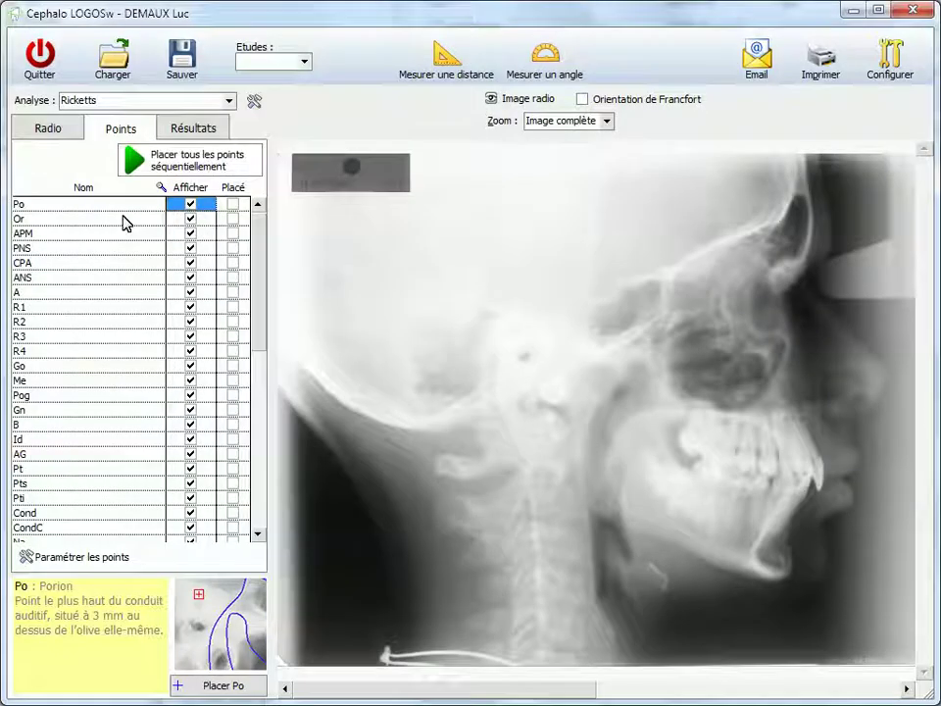
pyautogui.click(125, 220)
pyautogui.click(125, 236)
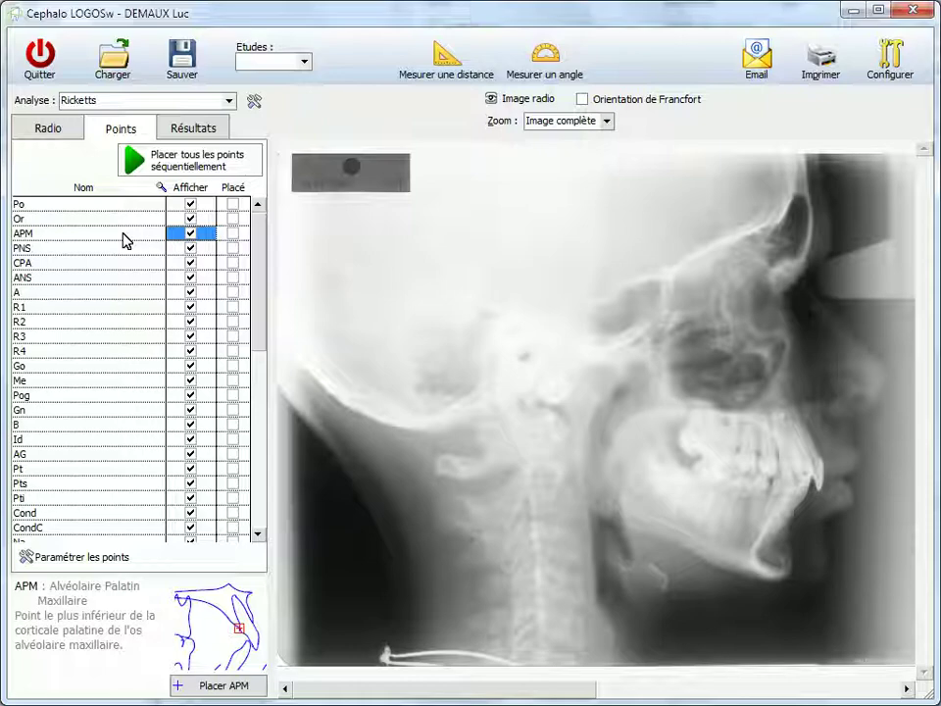
# - Start placing all points sequentially, putting Po above the ear canal and Or on the orbital rim
pyautogui.click(194, 164)
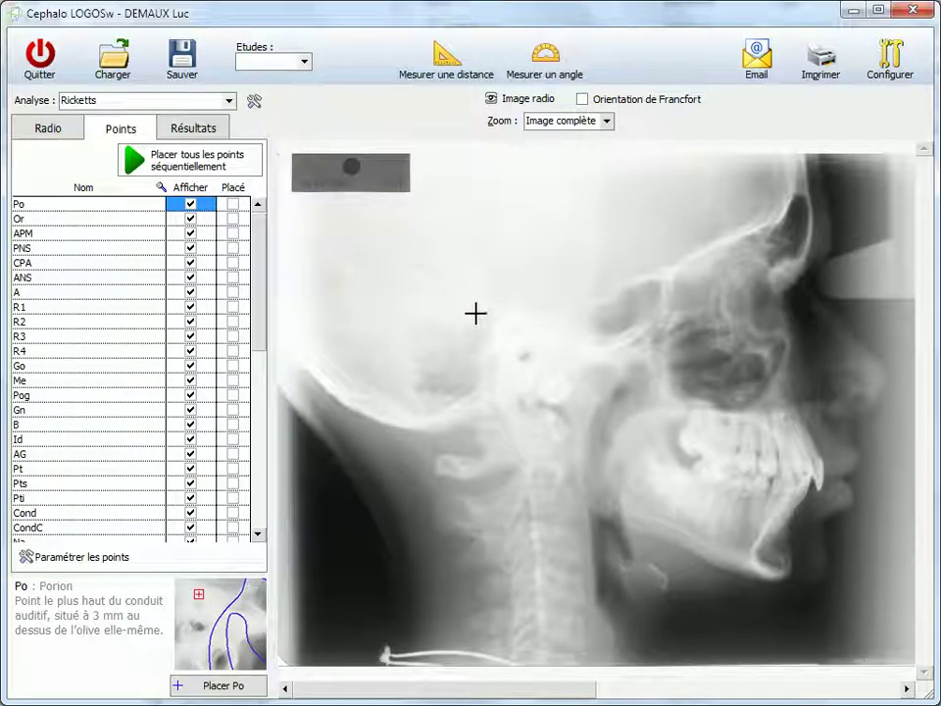
pyautogui.click(526, 327)
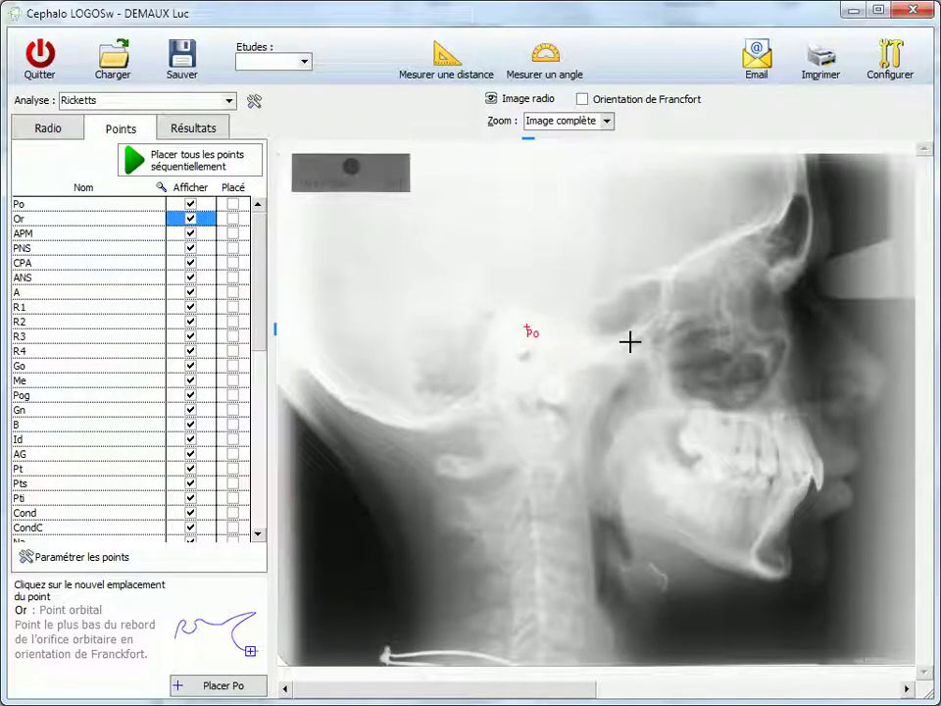
pyautogui.click(765, 337)
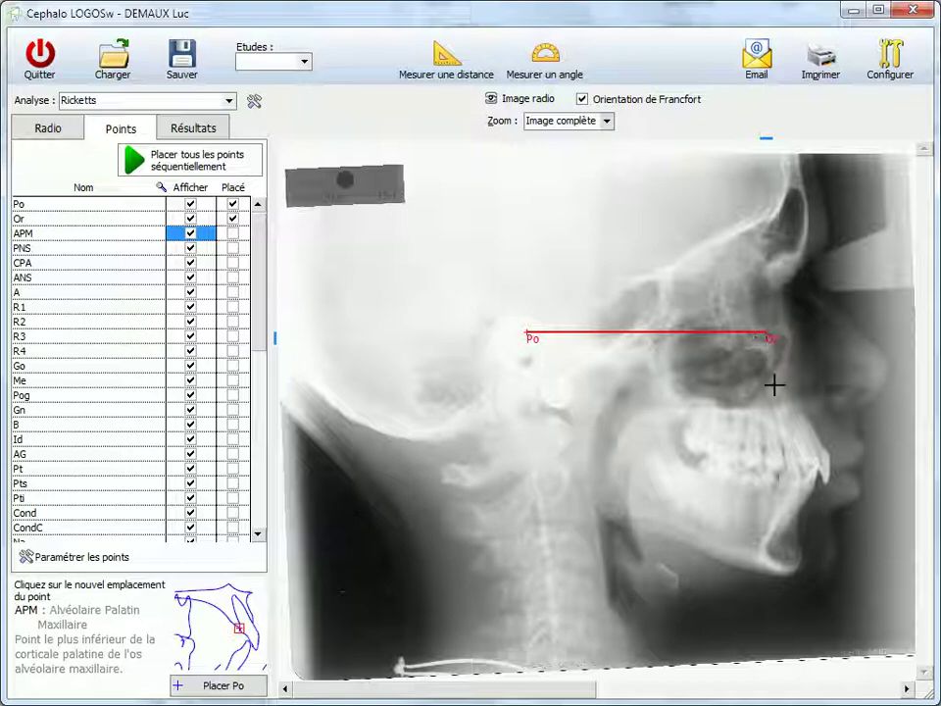
# - Place the maxillary points APM, PNS, CPA, ANS and A on the radiograph
pyautogui.click(805, 460)
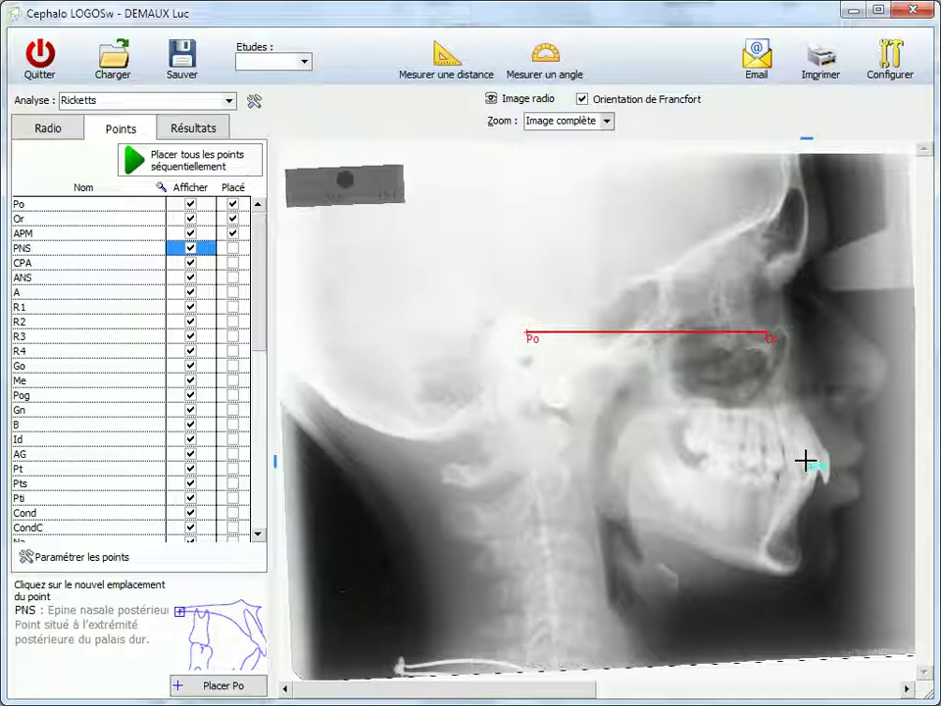
pyautogui.click(666, 411)
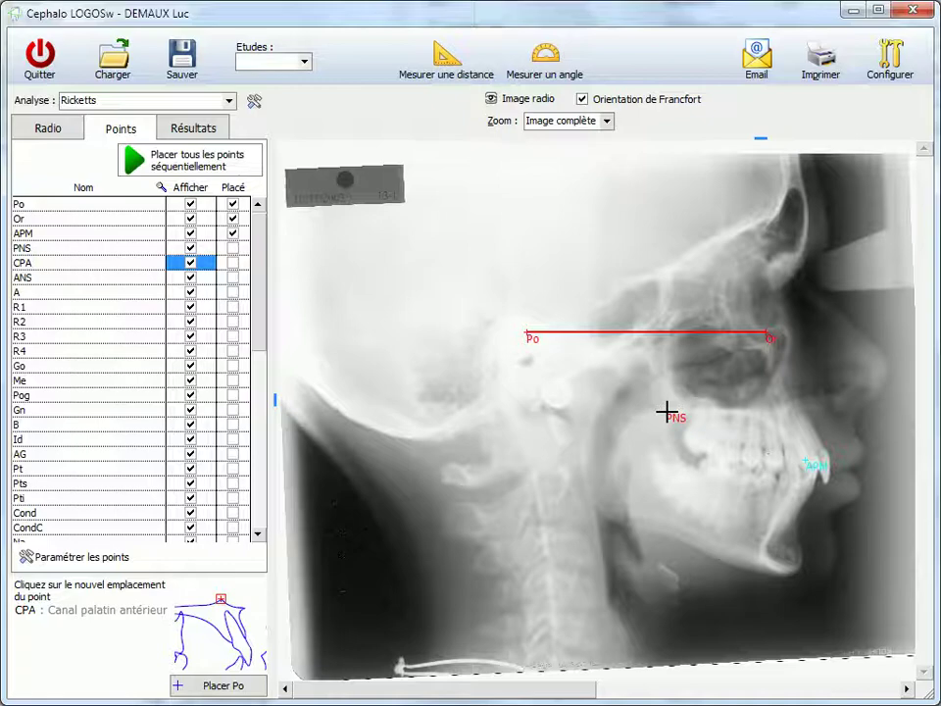
pyautogui.click(782, 392)
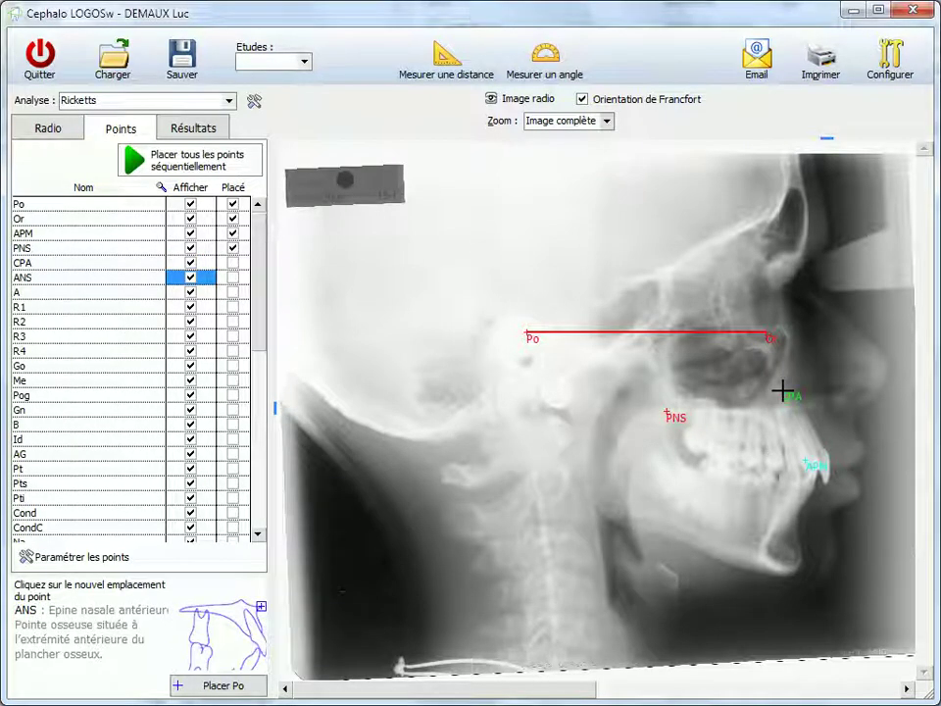
pyautogui.click(825, 406)
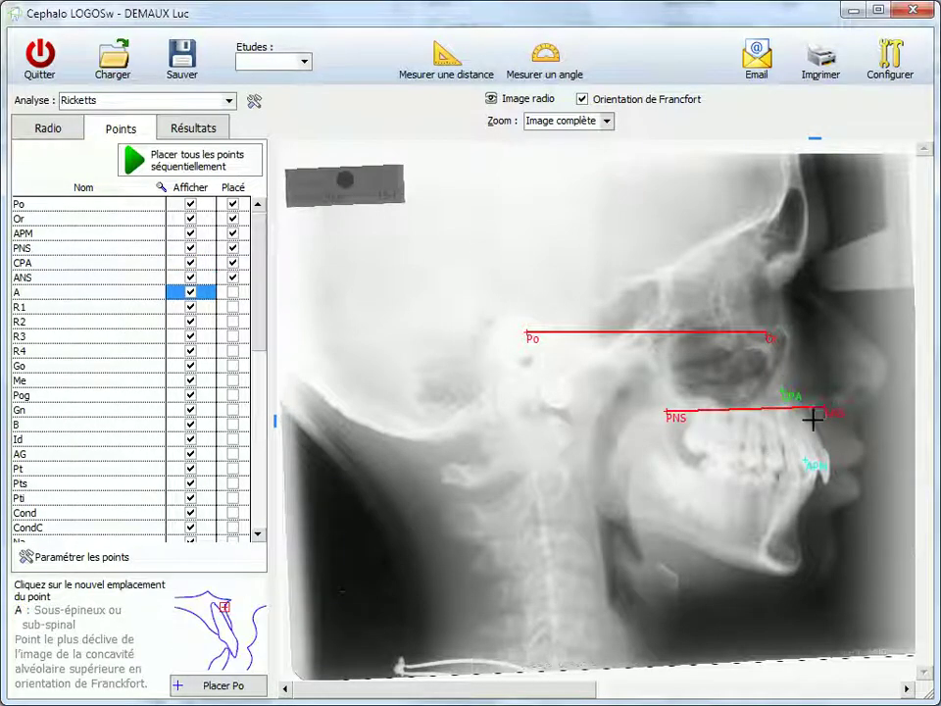
pyautogui.click(812, 420)
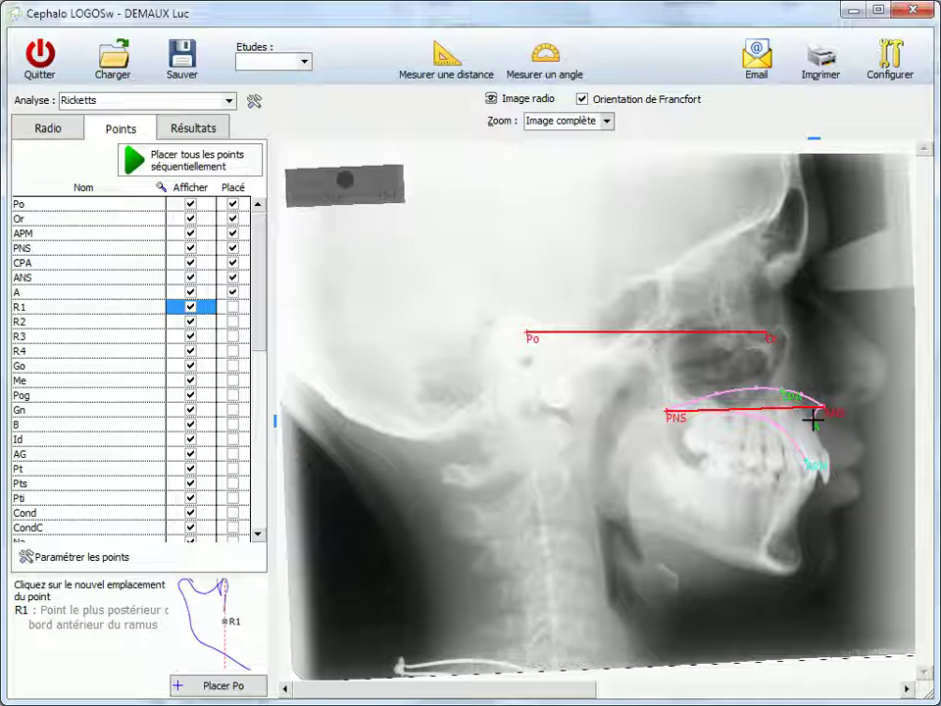
# - Try the 200% and 150% magnifications of the radiograph, settle on 125%, and view the area further right
pyautogui.click(607, 121)
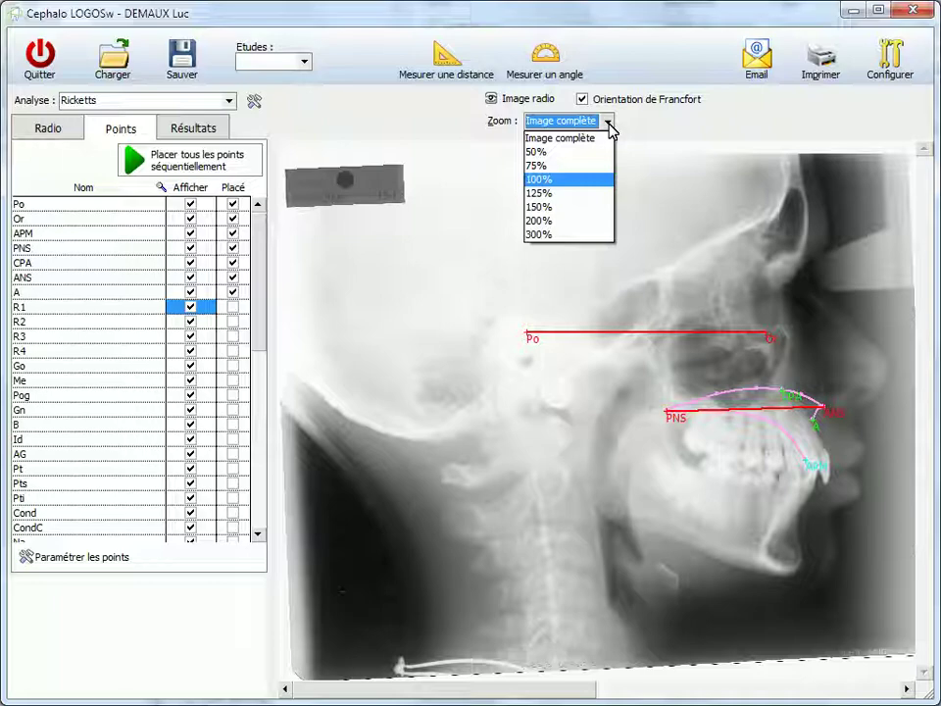
pyautogui.click(581, 220)
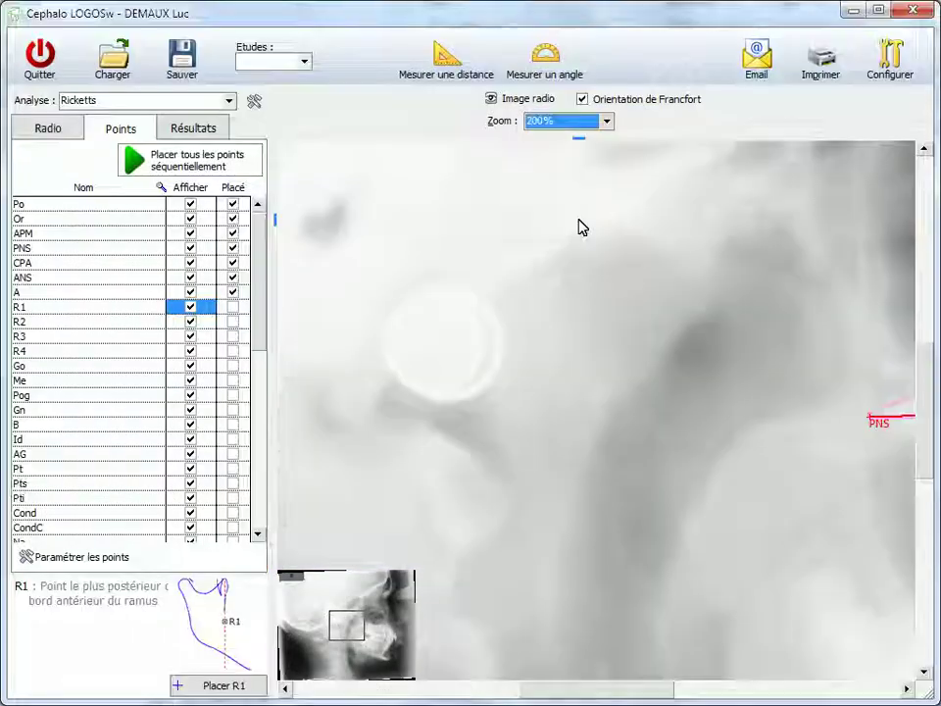
pyautogui.click(607, 121)
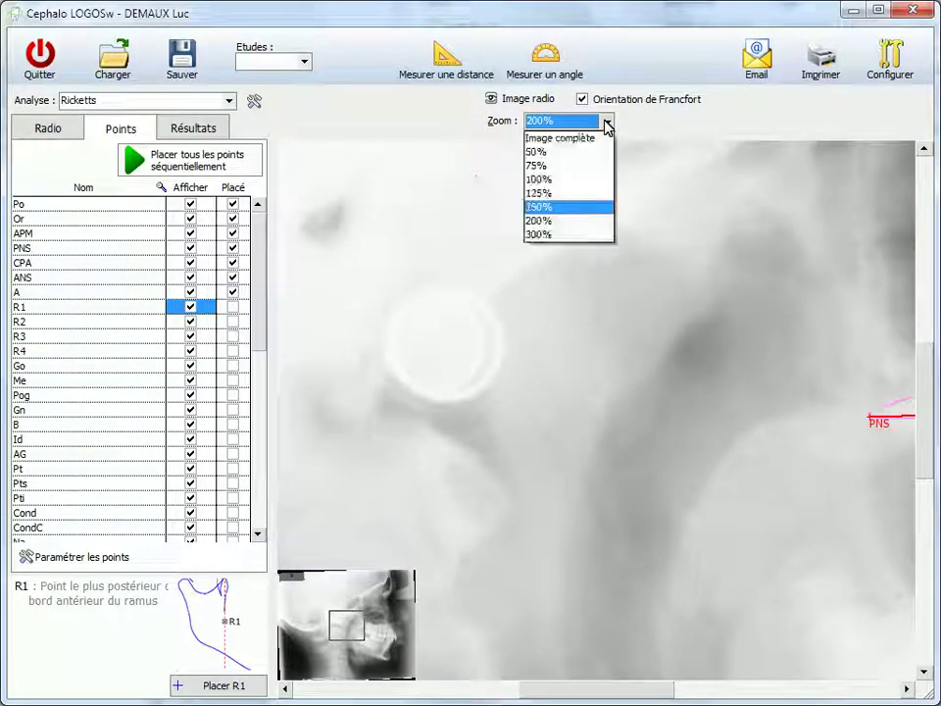
pyautogui.click(599, 207)
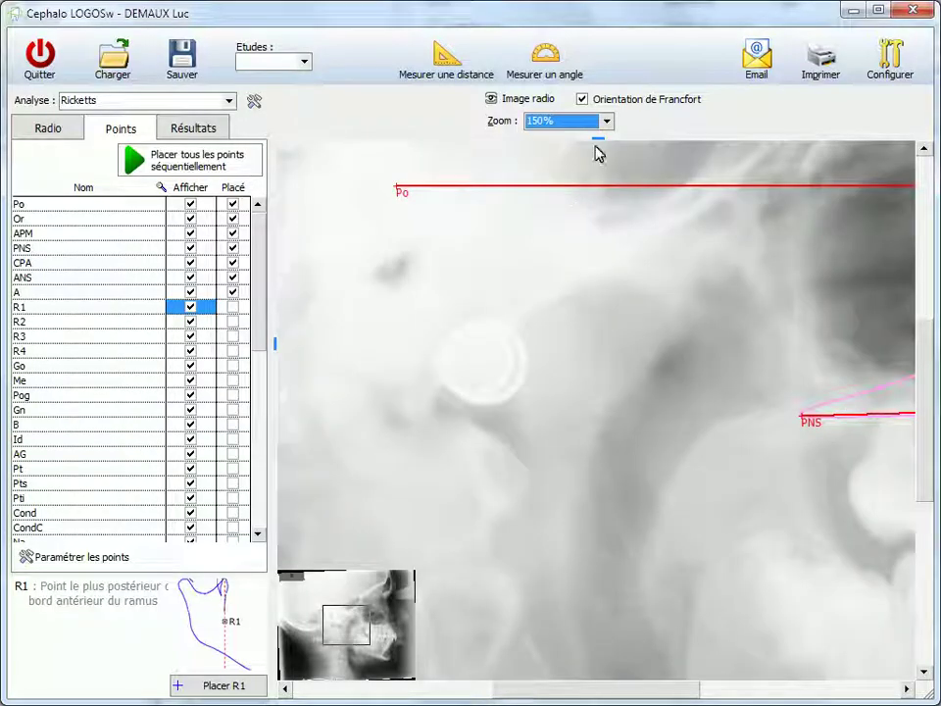
pyautogui.click(606, 122)
pyautogui.click(586, 191)
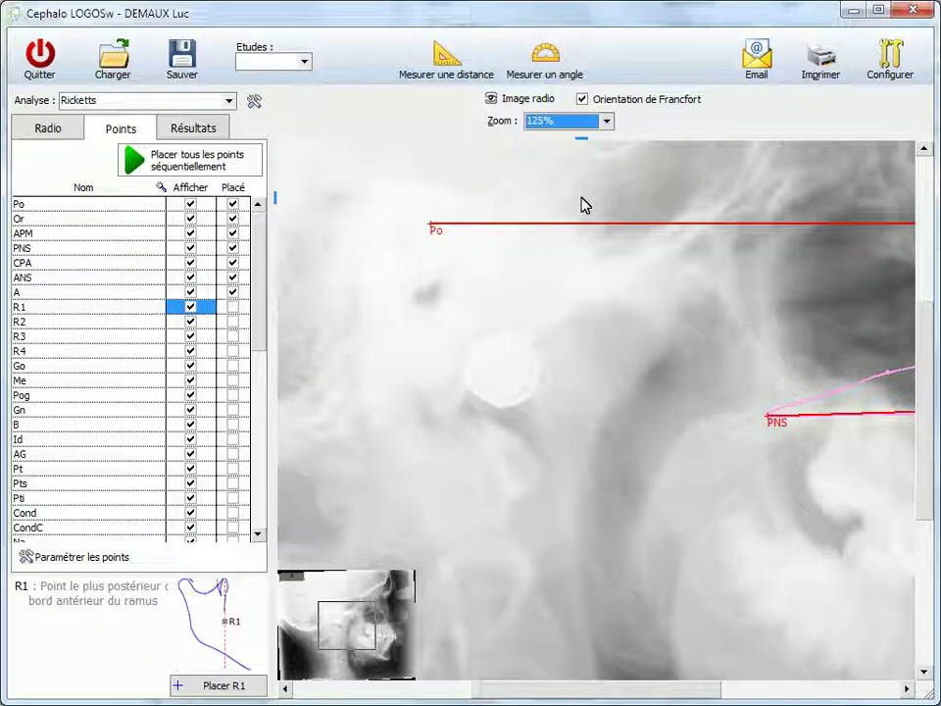
pyautogui.hscroll(2, 581, 204)
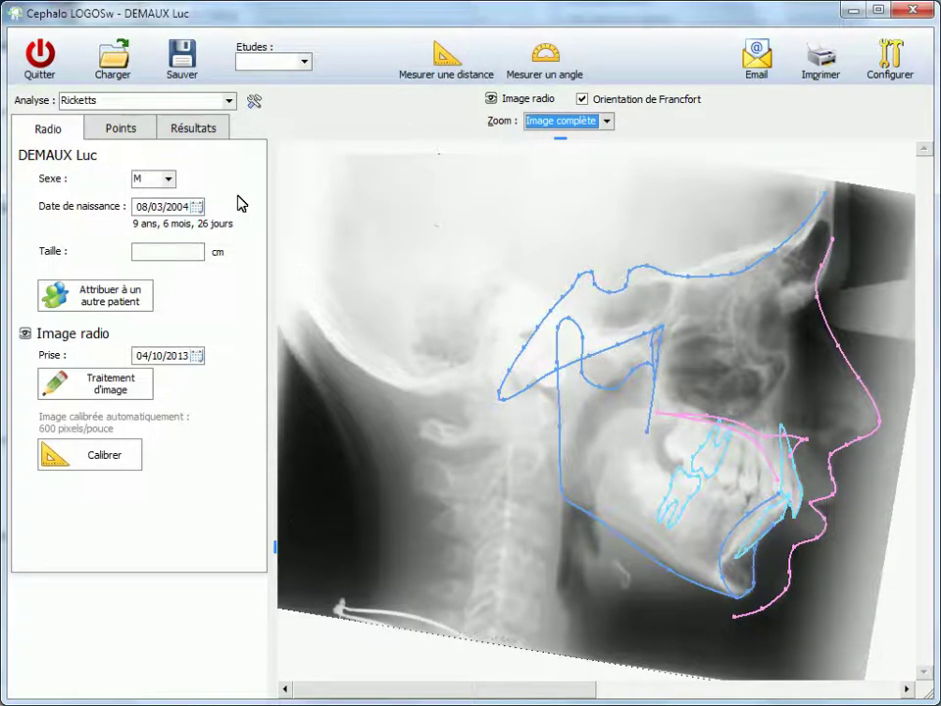
# - Open the Ricketts analysis results and show the Hauteur du maxillaire and Axe facial measurements on the tracing
pyautogui.click(192, 130)
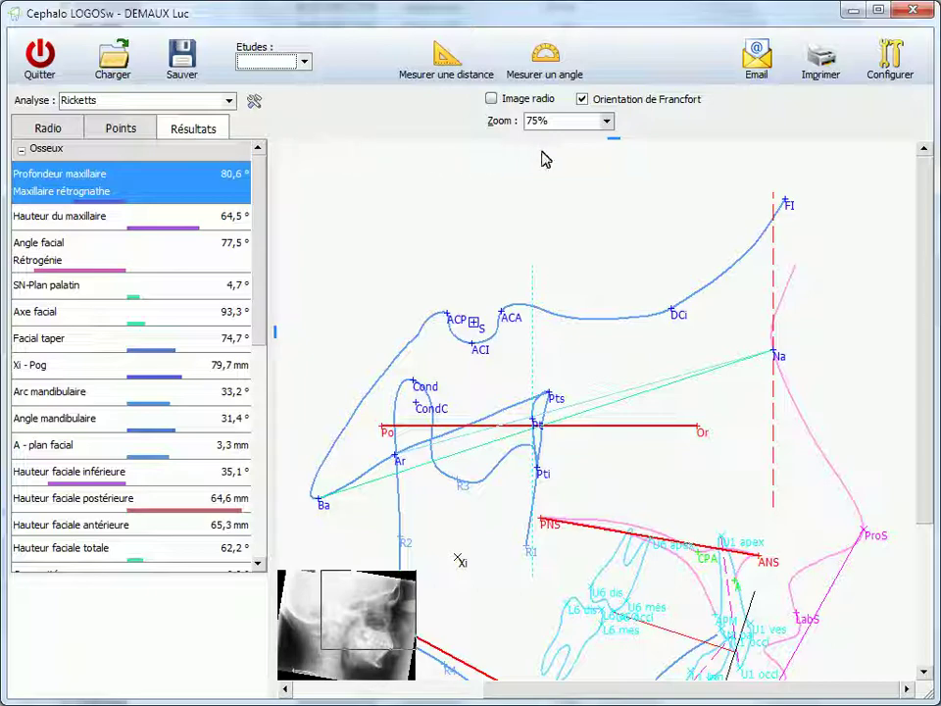
pyautogui.moveTo(925, 177)
pyautogui.mouseDown()
pyautogui.moveTo(920, 420)
pyautogui.moveTo(931, 339)
pyautogui.mouseUp()
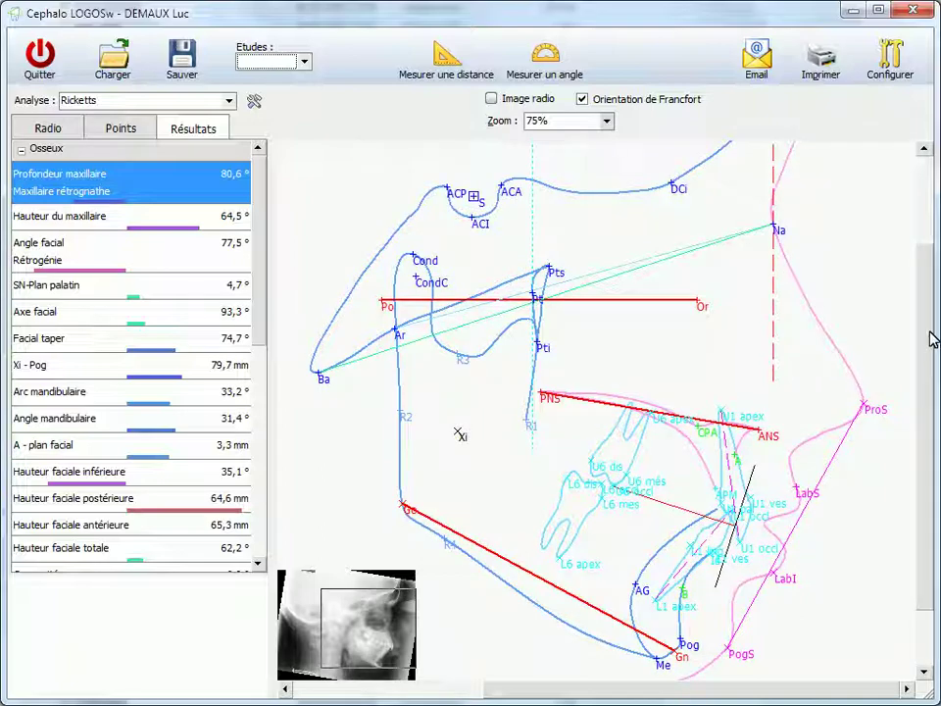
pyautogui.click(177, 227)
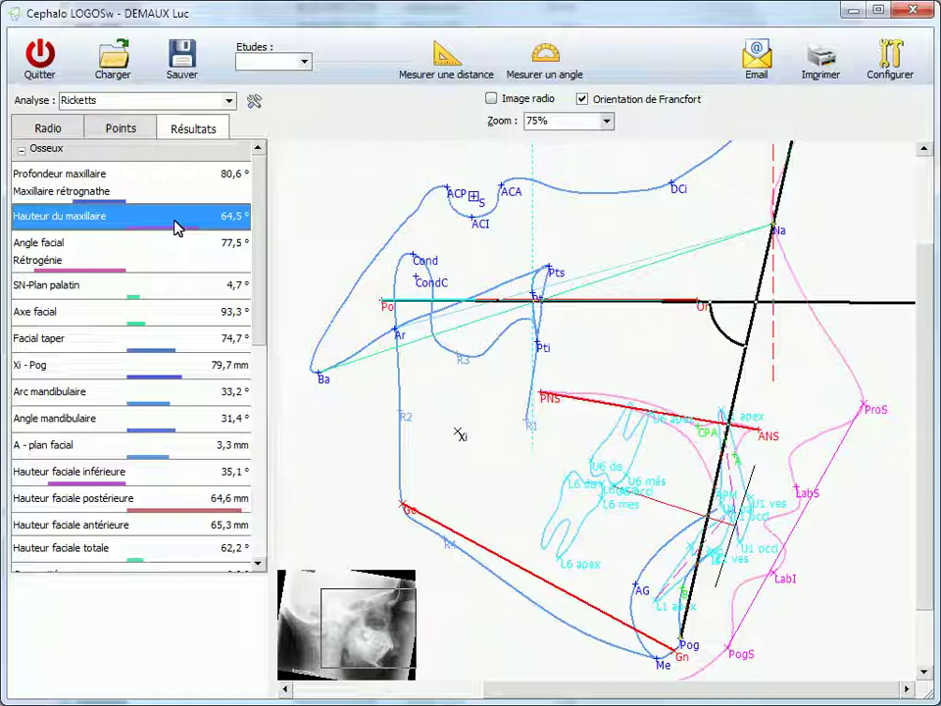
pyautogui.click(157, 314)
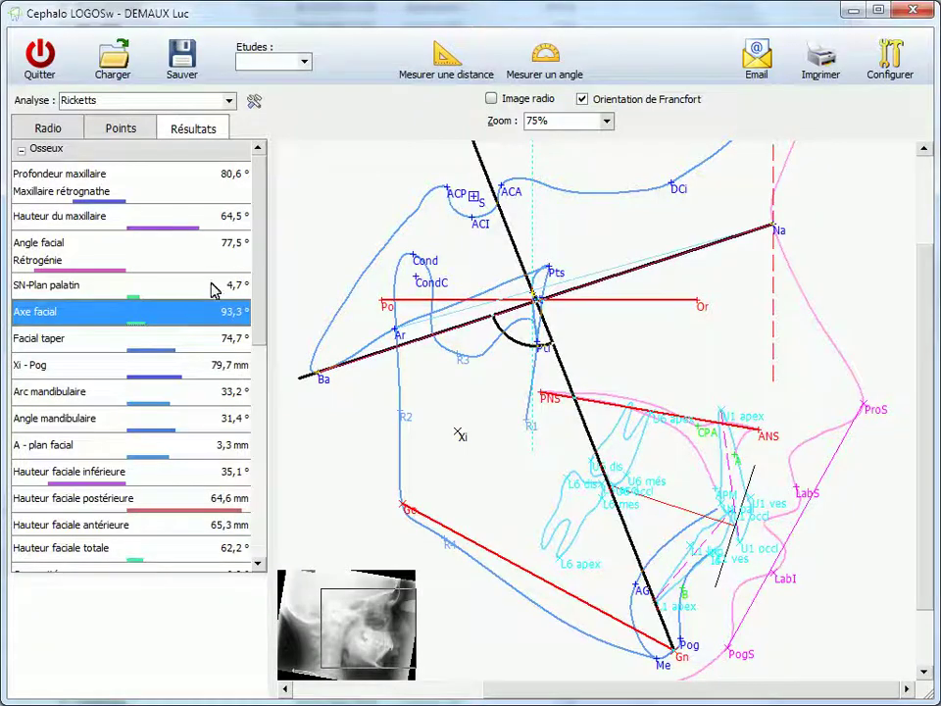
# - Measure the distance between the upper first molar's root area and a point just beside Xi
pyautogui.click(451, 67)
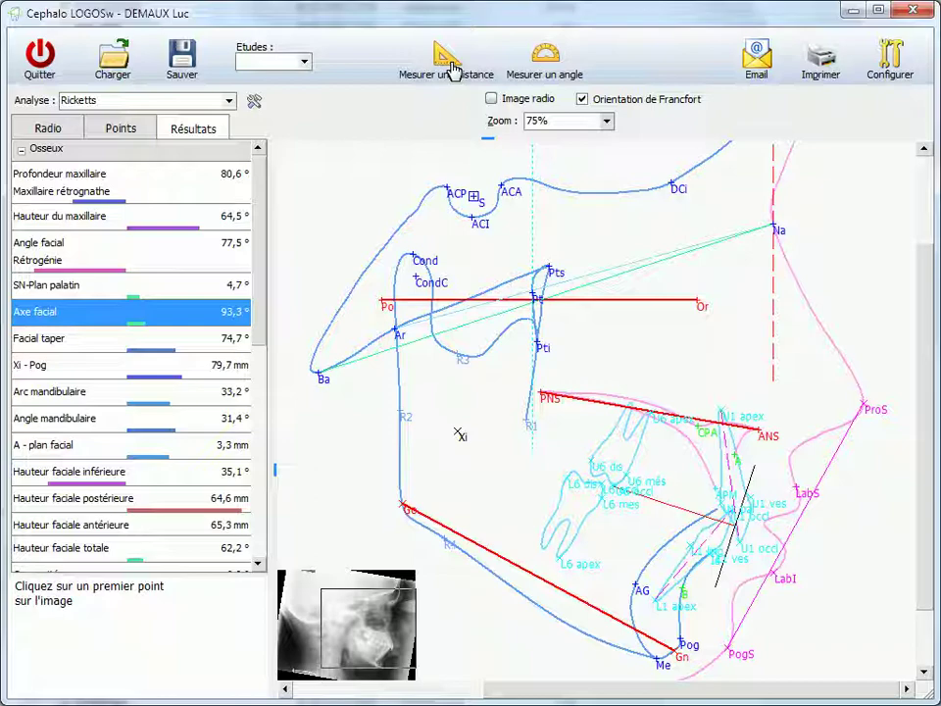
pyautogui.click(614, 434)
pyautogui.click(488, 469)
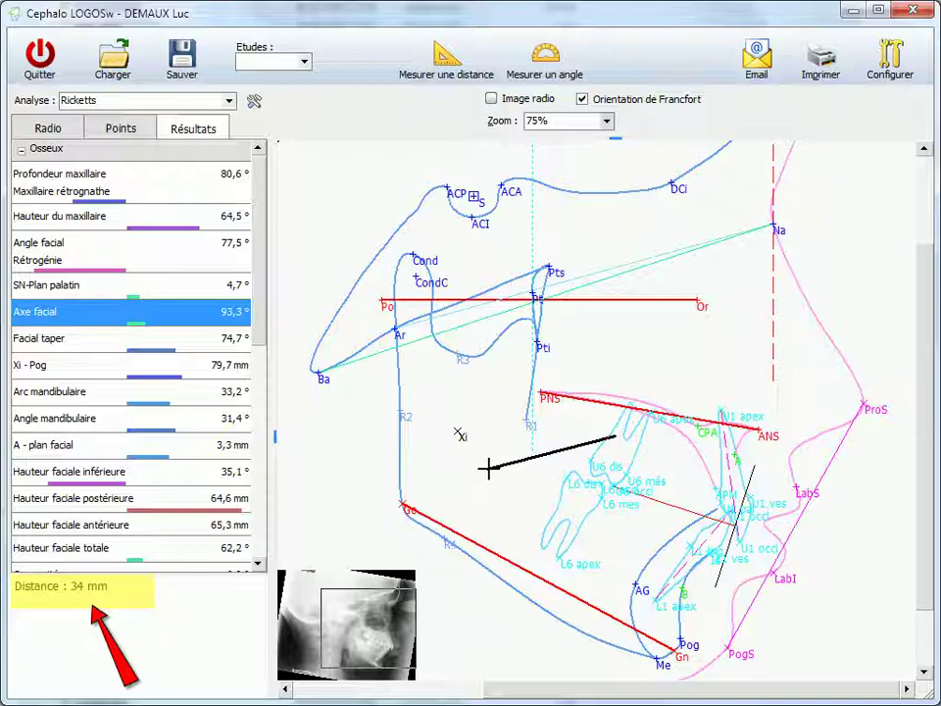
pyautogui.click(488, 469)
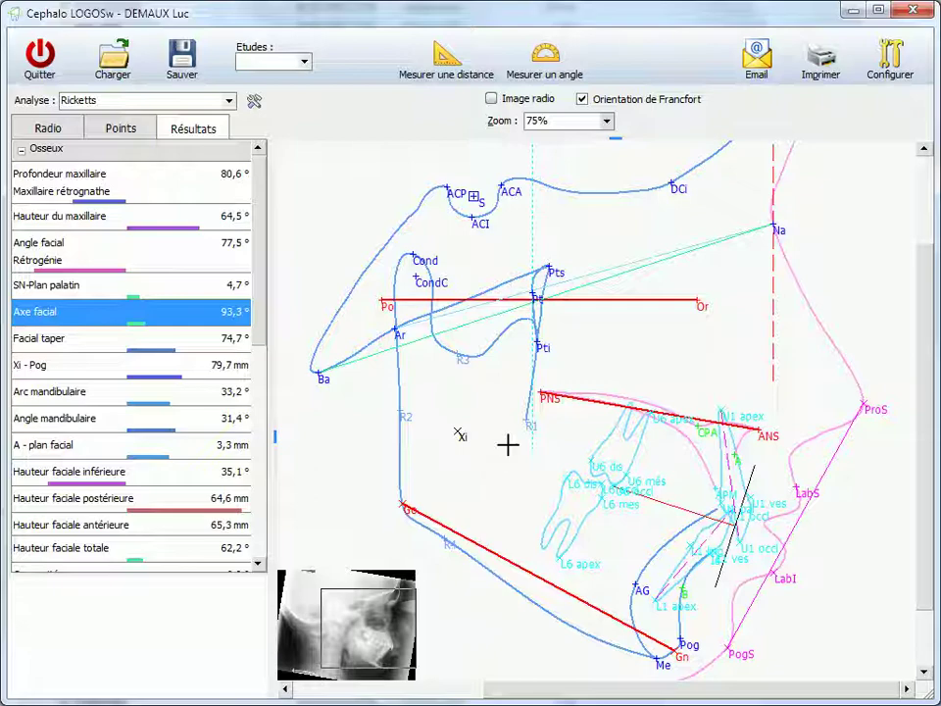
# - Measure an angle with its vertex beside Xi, one arm crossing the palatal plane and the other the lower molar
pyautogui.click(565, 62)
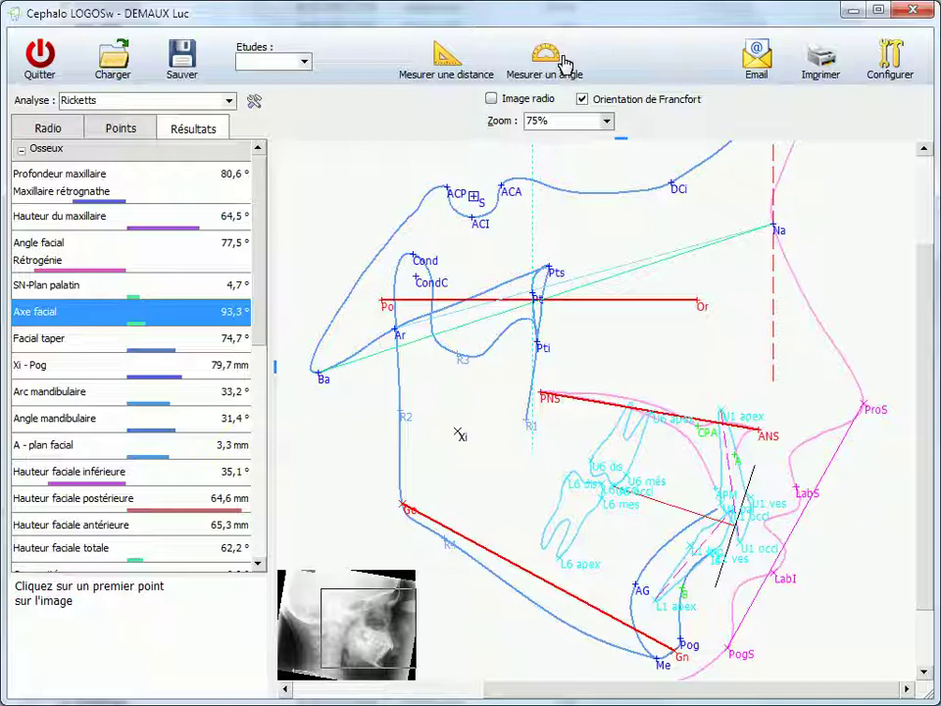
pyautogui.click(481, 460)
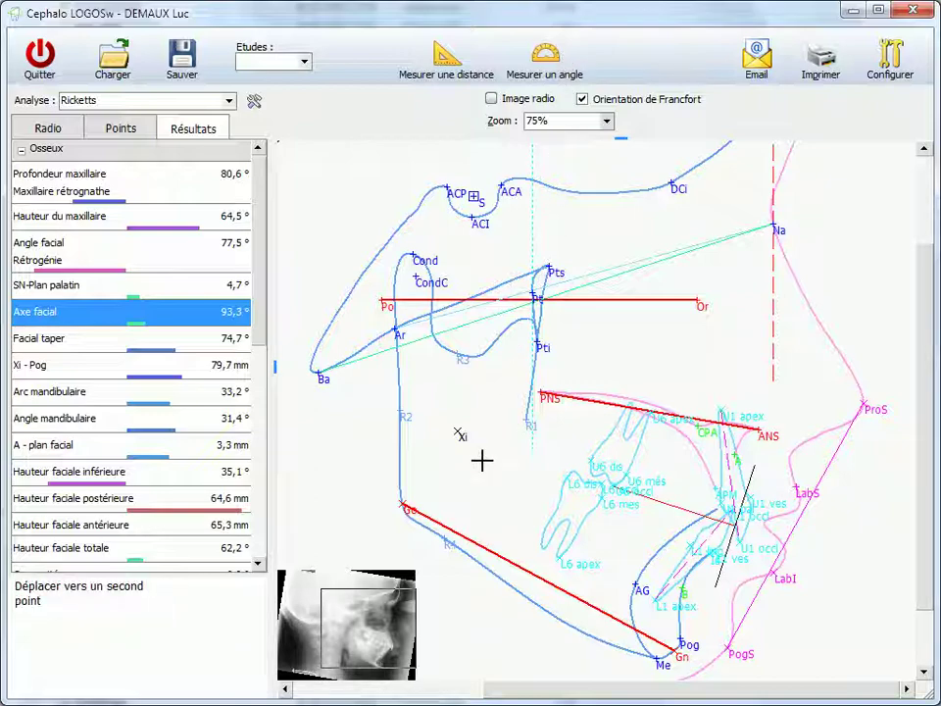
pyautogui.click(619, 366)
pyautogui.click(633, 522)
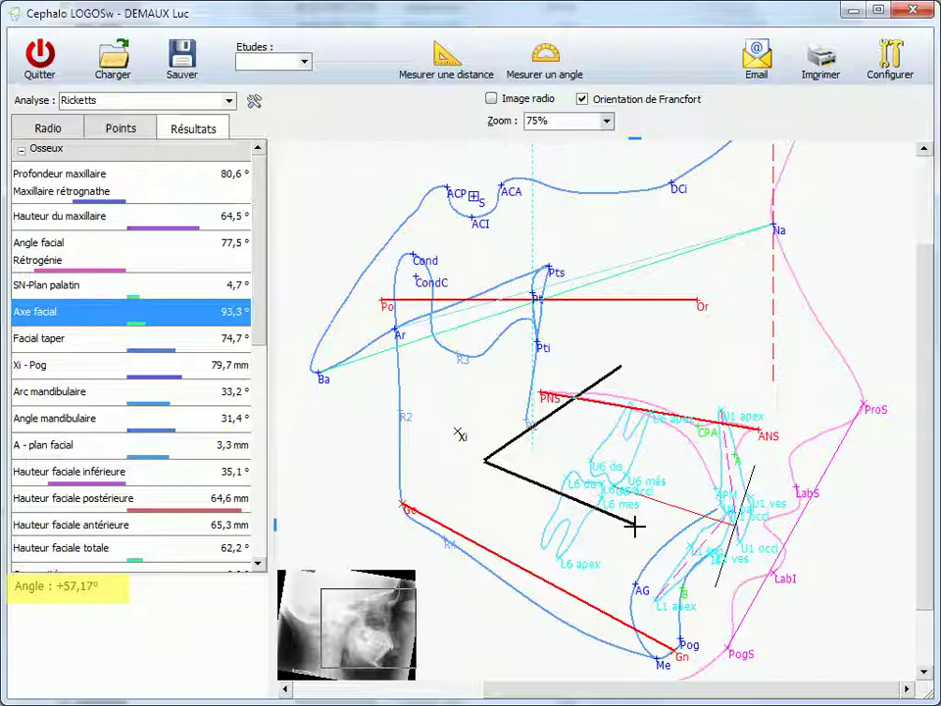
pyautogui.click(636, 527)
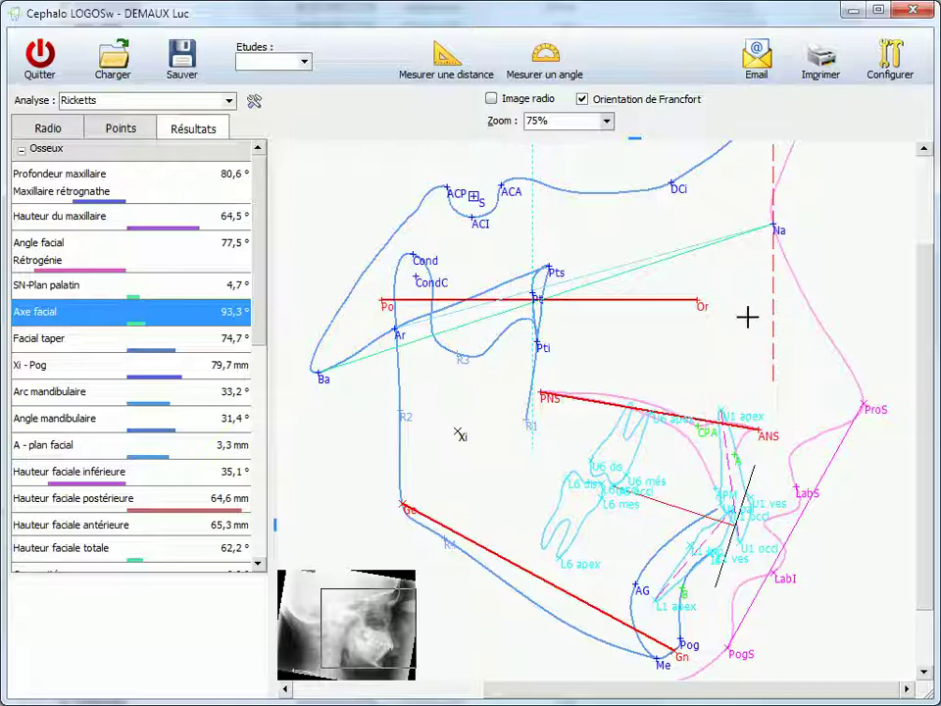
# - Open the print preview of the cephalometric analysis report
pyautogui.click(823, 70)
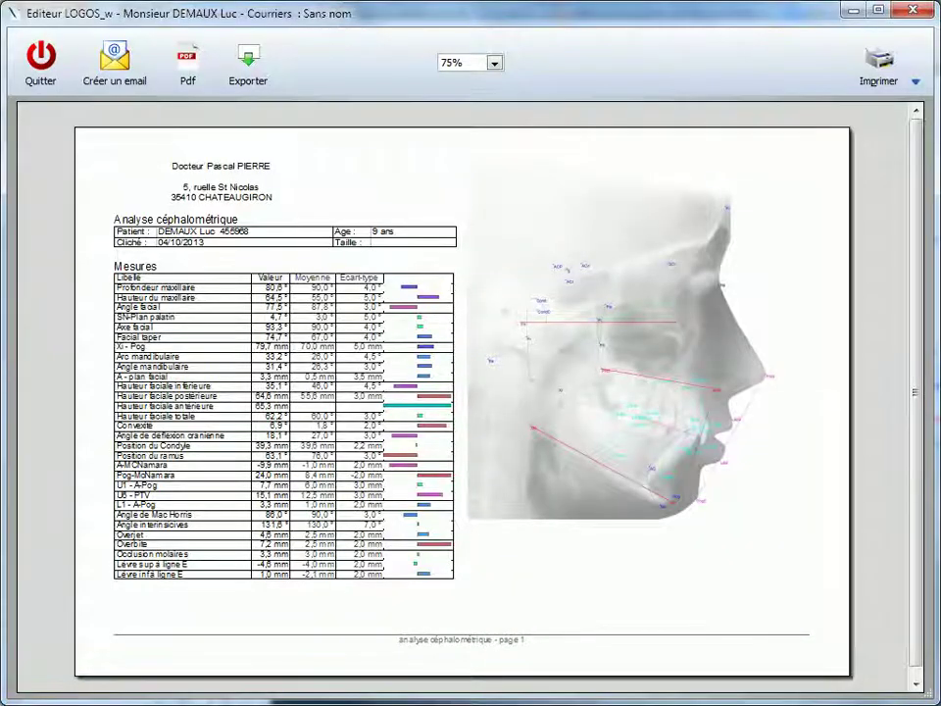